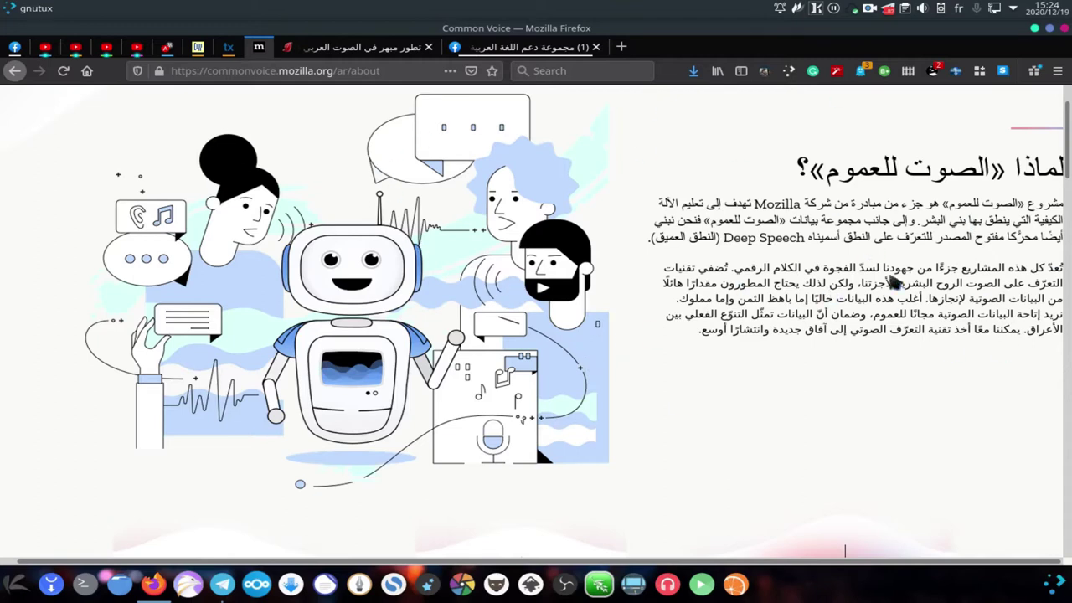
Return to the top of the About page and go to the ساهم (Contribute) recording page
{"action": "scroll", "coordinate": [651, 325], "scroll_direction": "down", "scroll_amount": 1}
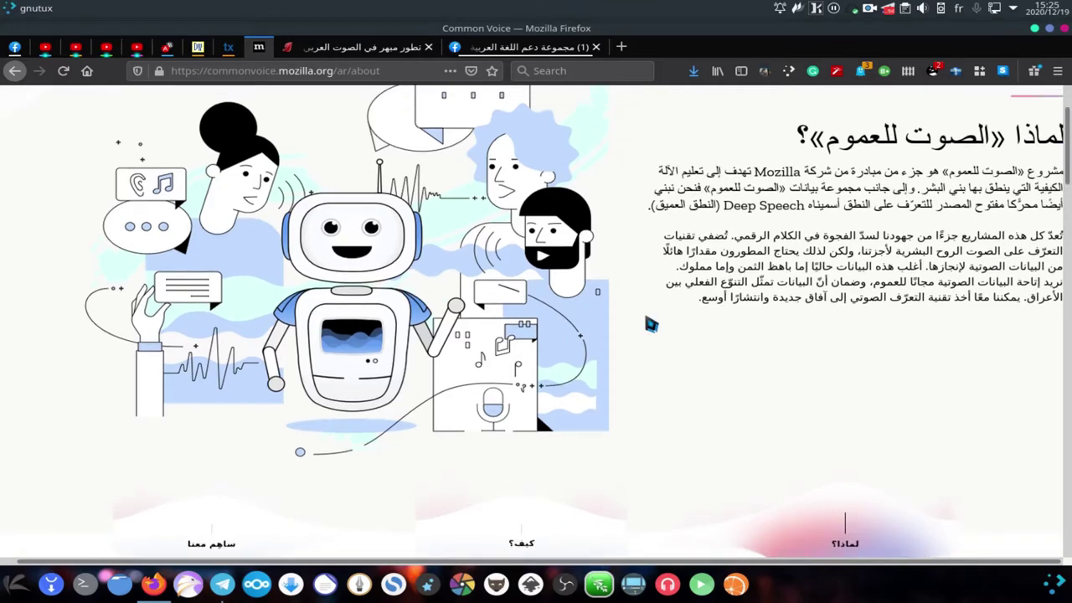
{"action": "scroll", "coordinate": [652, 325], "scroll_direction": "up", "scroll_amount": 3}
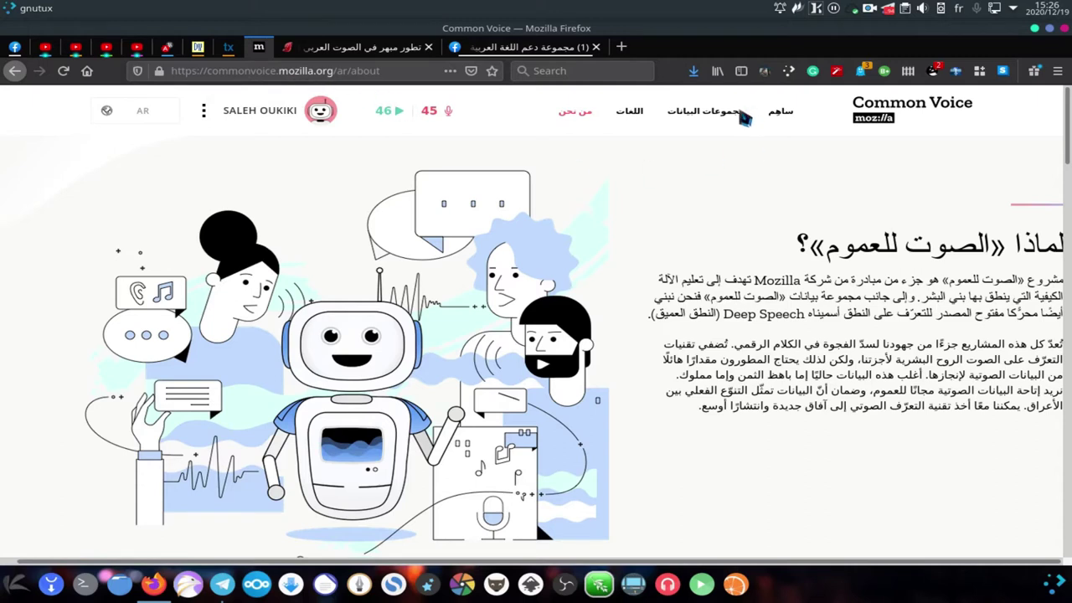
{"action": "left_click", "coordinate": [788, 115]}
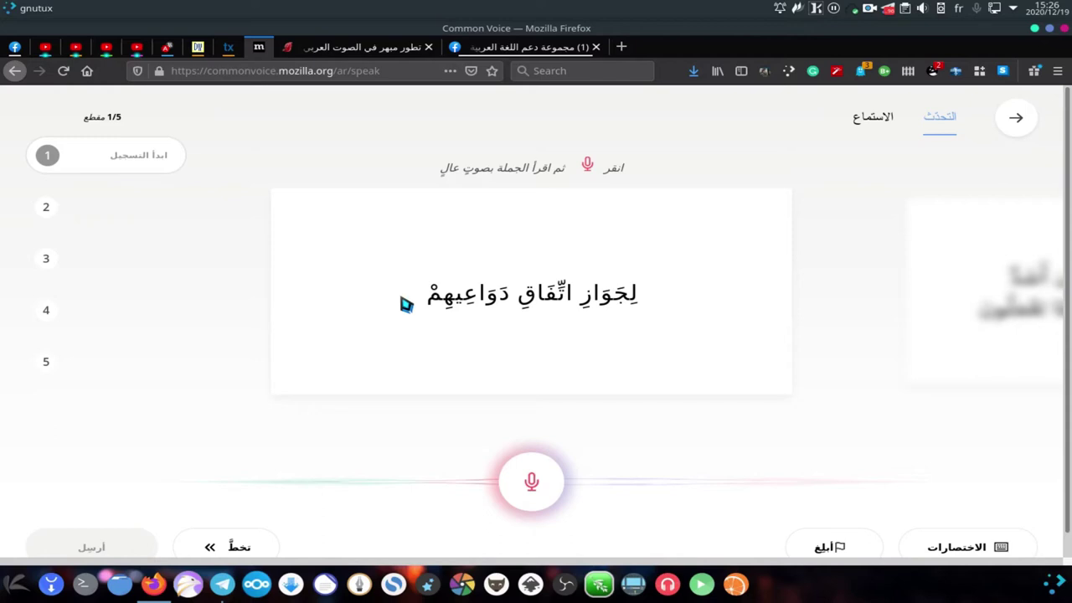
Switch to the الاستماع (Listen) page to validate other people's clips
{"action": "left_click", "coordinate": [878, 130]}
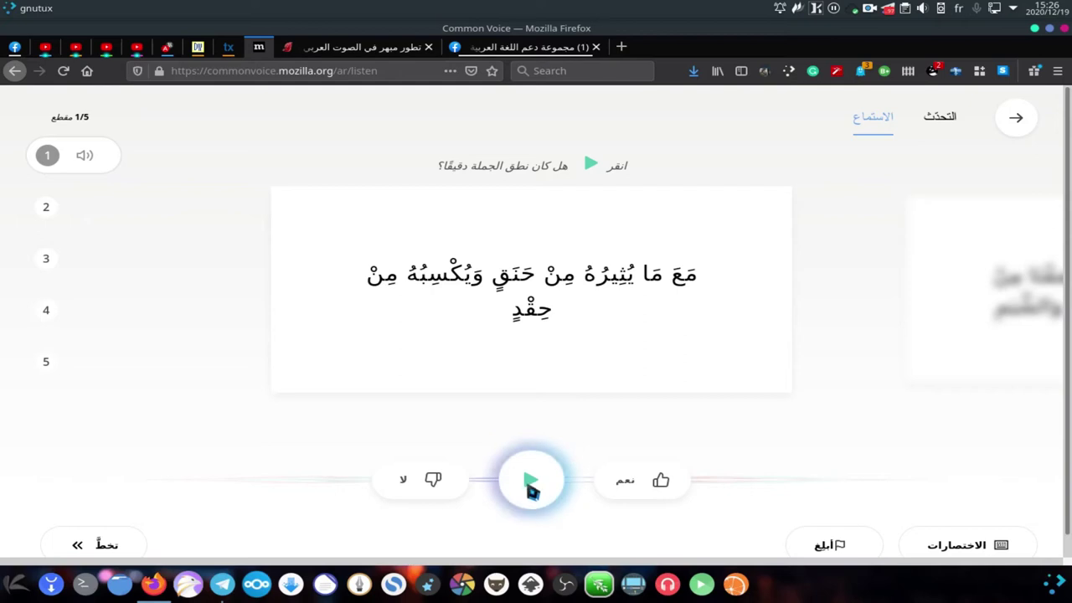
Play clips 1 and 2, rejecting clip 1 with لا and approving clip 2 with نعم
{"action": "left_click", "coordinate": [534, 489]}
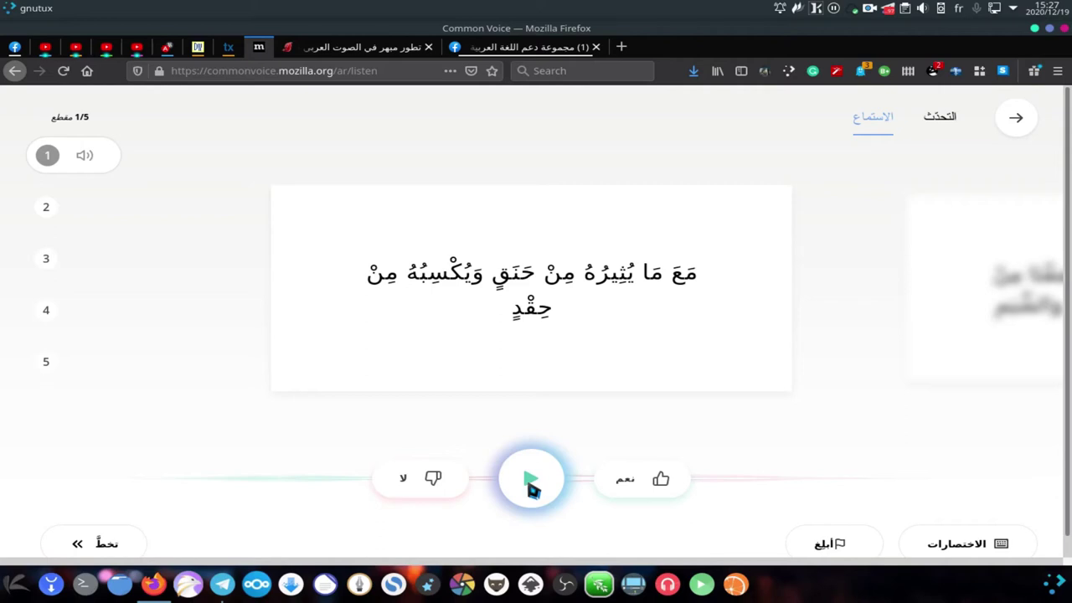
{"action": "left_click", "coordinate": [433, 478]}
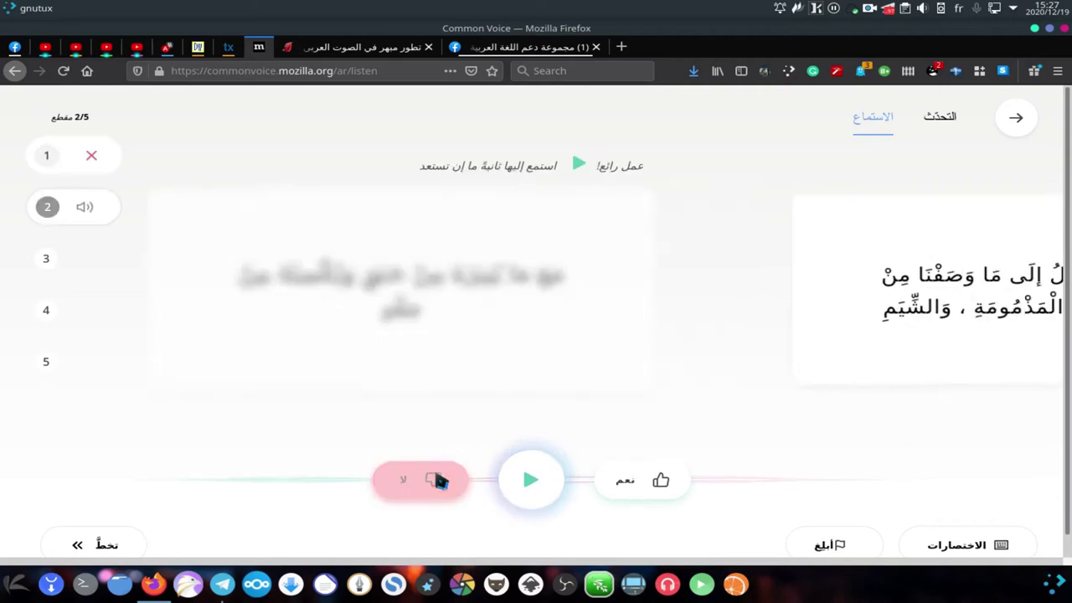
{"action": "left_click", "coordinate": [535, 482]}
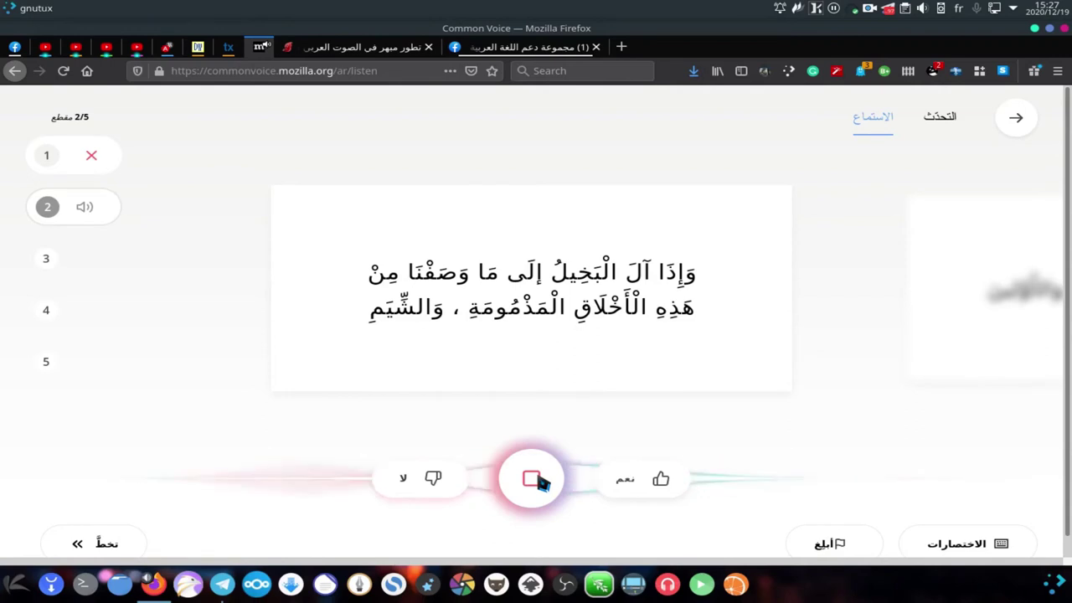
{"action": "left_click", "coordinate": [653, 482]}
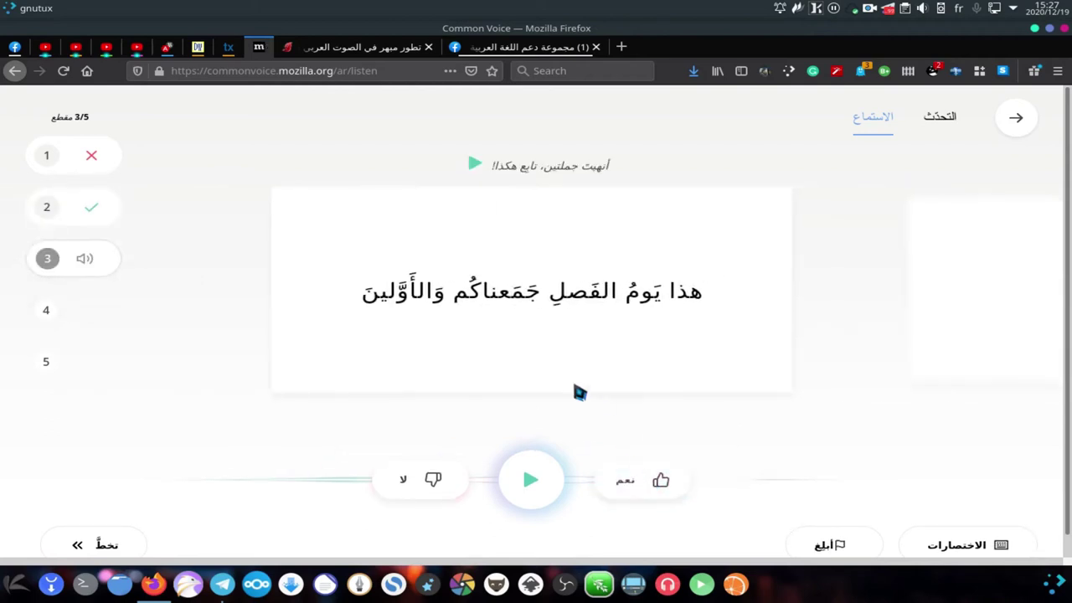
Play clips 3 to 5, approving clip 3 and rejecting clips 4 and 5
{"action": "left_click", "coordinate": [540, 489]}
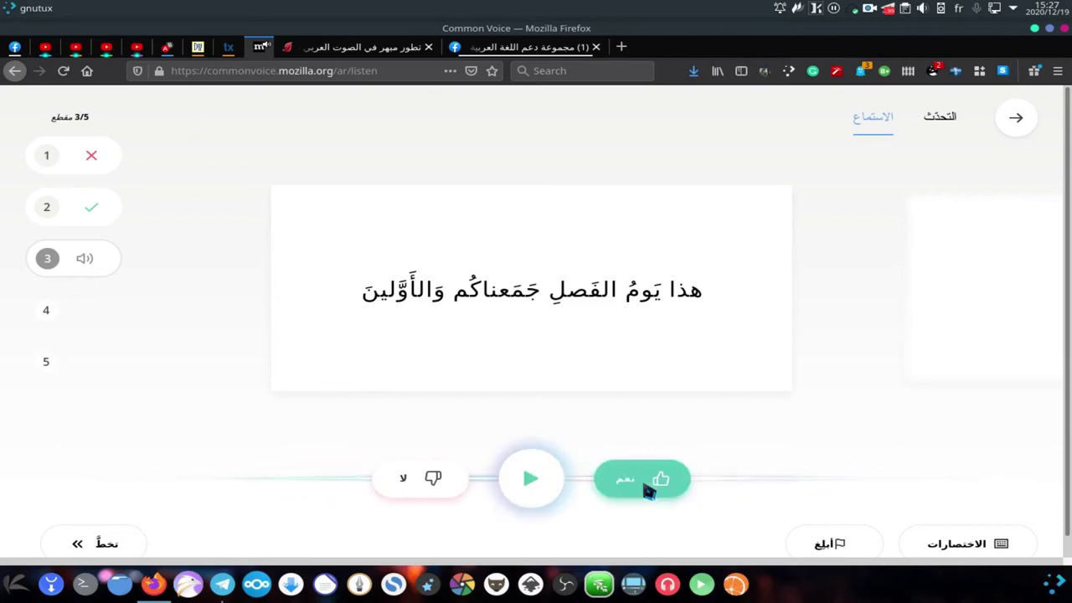
{"action": "left_click", "coordinate": [646, 492]}
{"action": "left_click", "coordinate": [529, 477]}
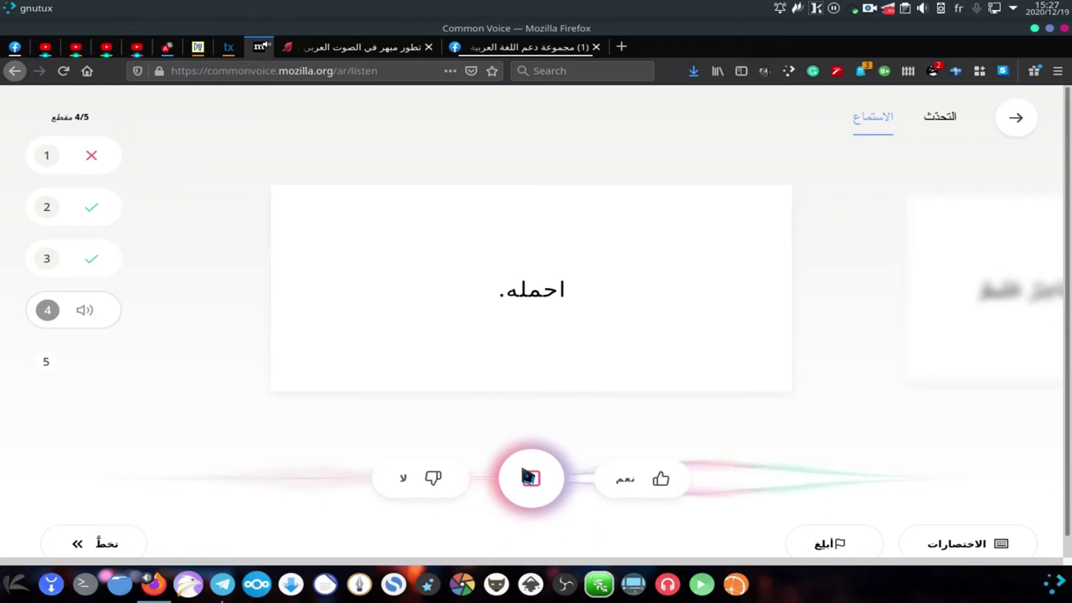
{"action": "left_click", "coordinate": [411, 482]}
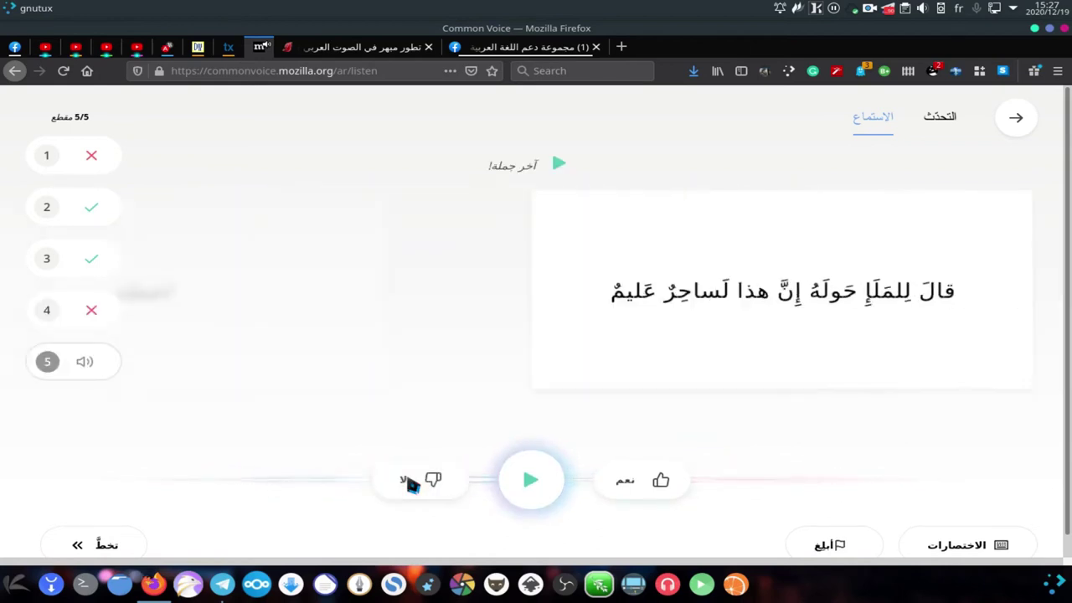
{"action": "left_click", "coordinate": [540, 474]}
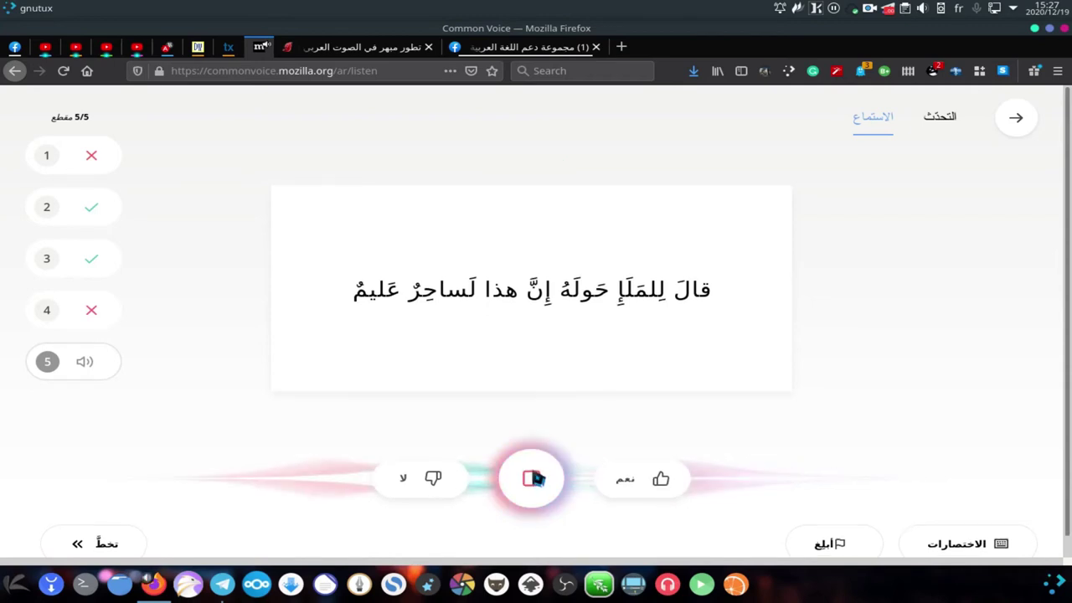
{"action": "left_click", "coordinate": [386, 489]}
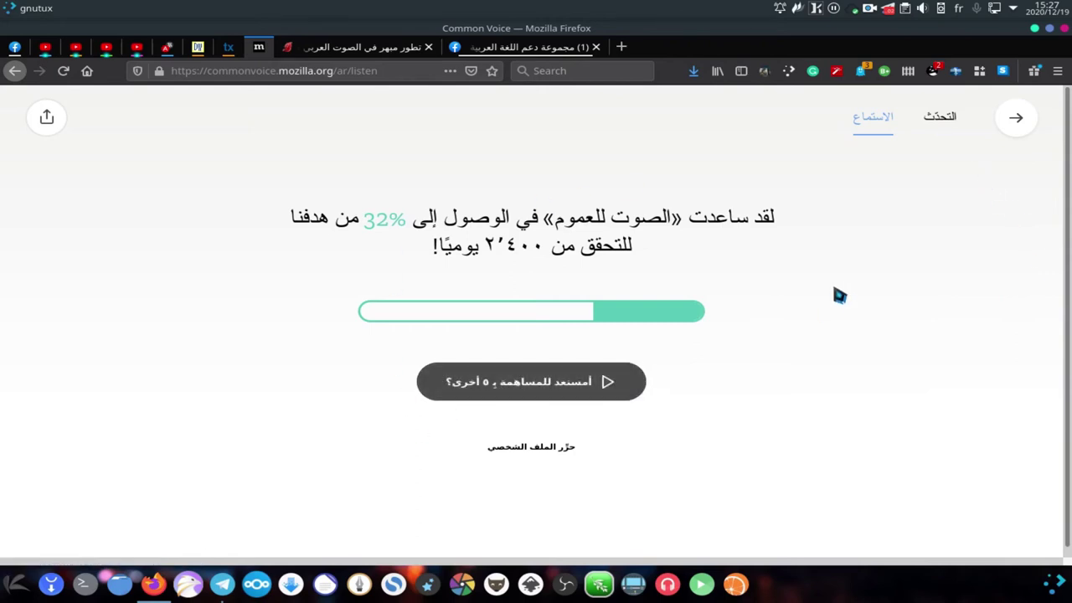
Go to the التحدث (Speak) page and start recording sentence 1 with the microphone button
{"action": "left_click", "coordinate": [938, 121]}
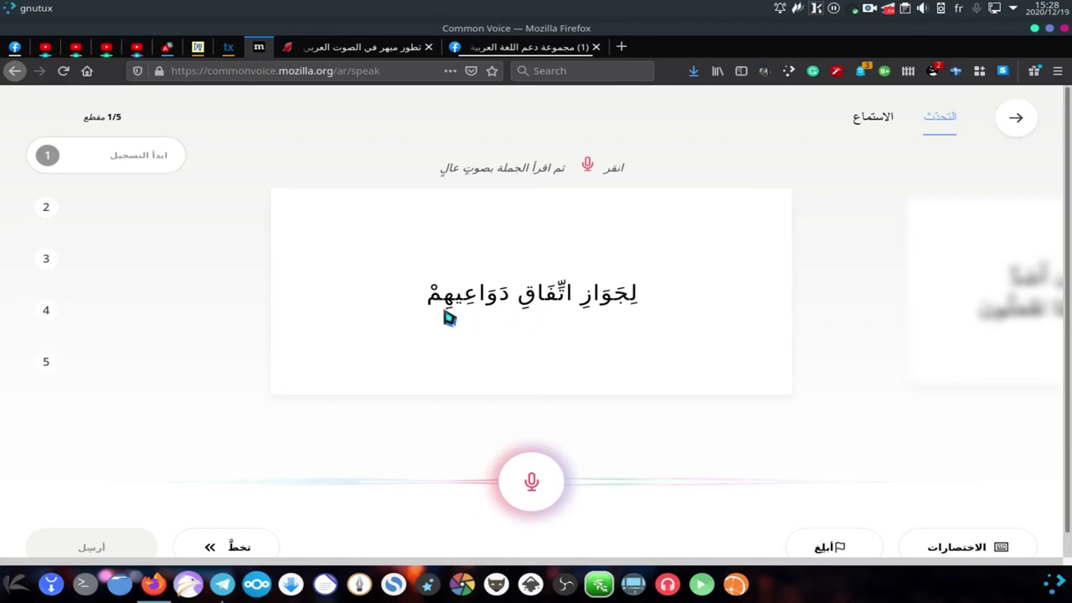
{"action": "left_click", "coordinate": [534, 483]}
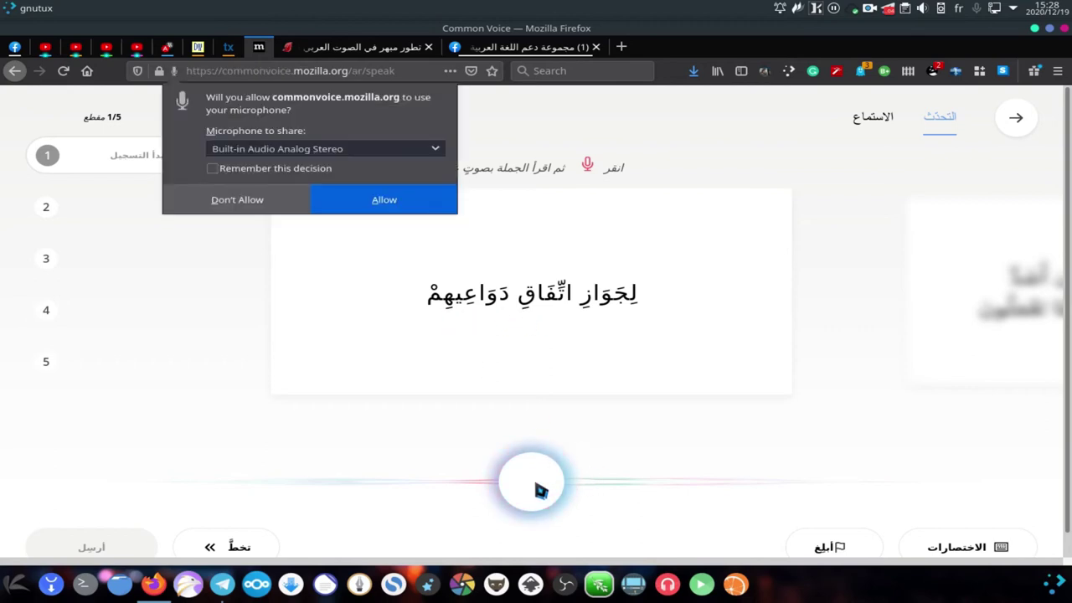
Allow microphone access, record and replay sentence 1, then record sentence 2
{"action": "left_click", "coordinate": [404, 209]}
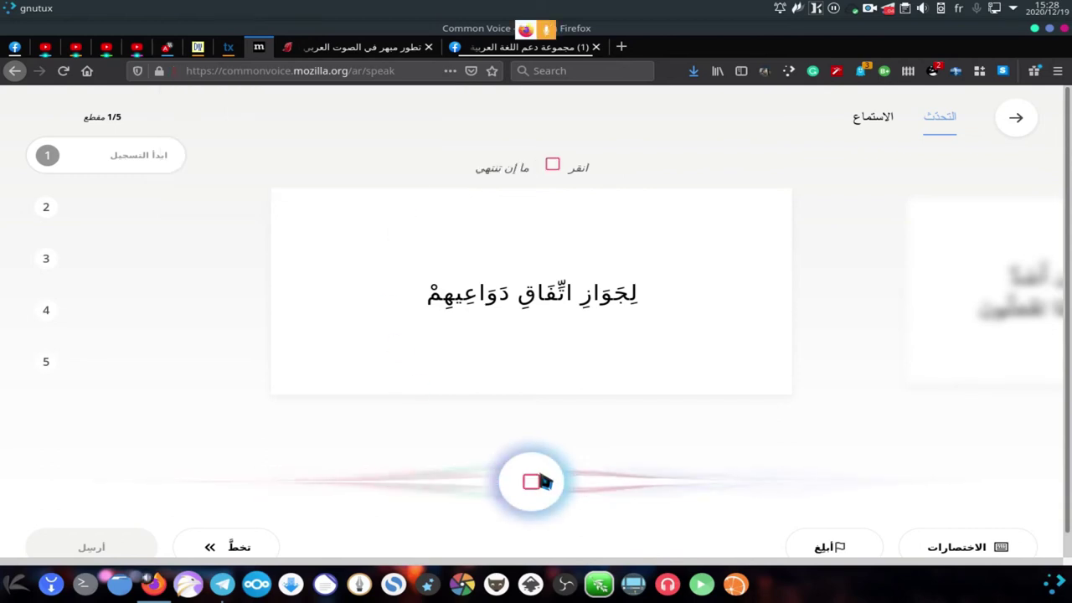
{"action": "left_click", "coordinate": [543, 481]}
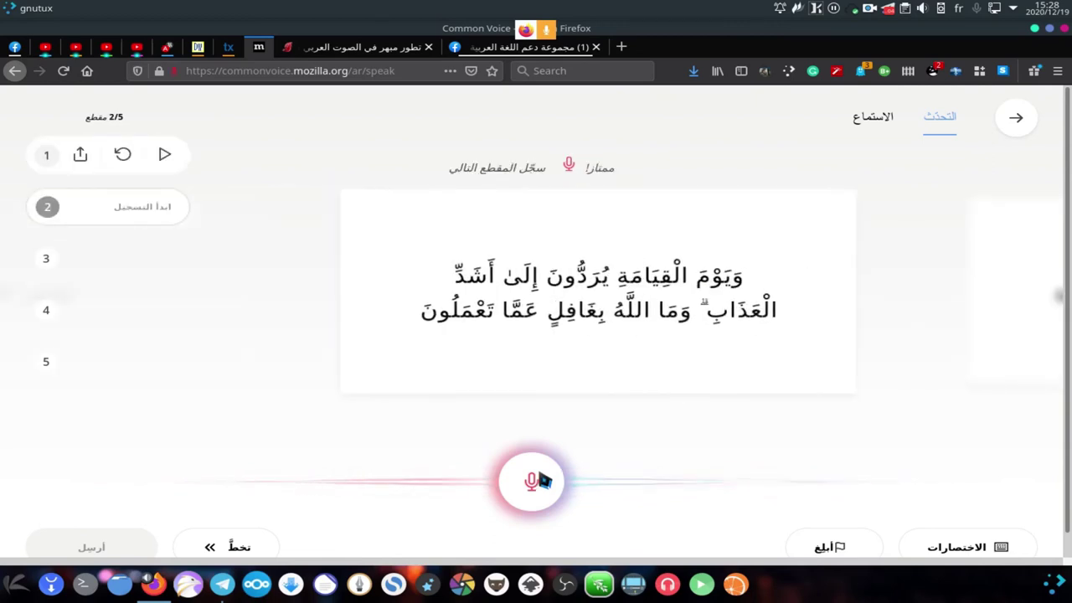
{"action": "left_click", "coordinate": [165, 156]}
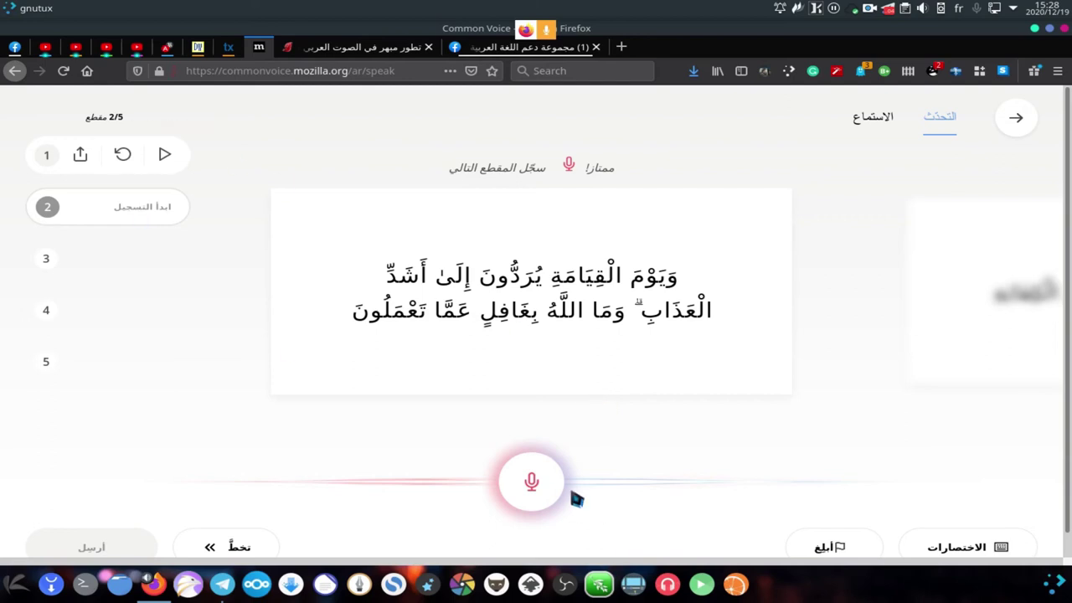
{"action": "left_click", "coordinate": [533, 482]}
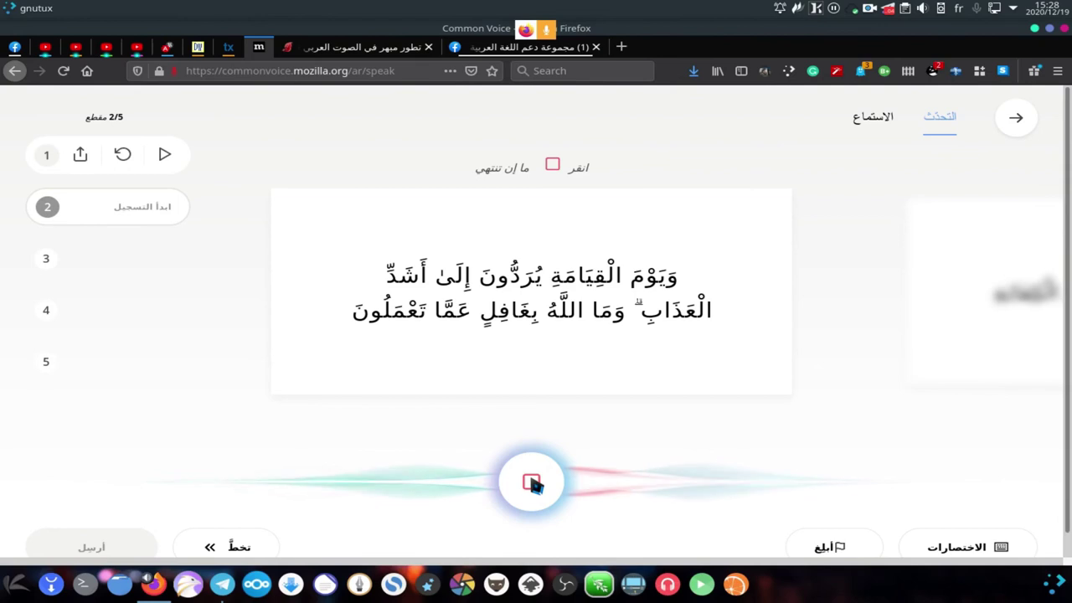
{"action": "left_click", "coordinate": [533, 483]}
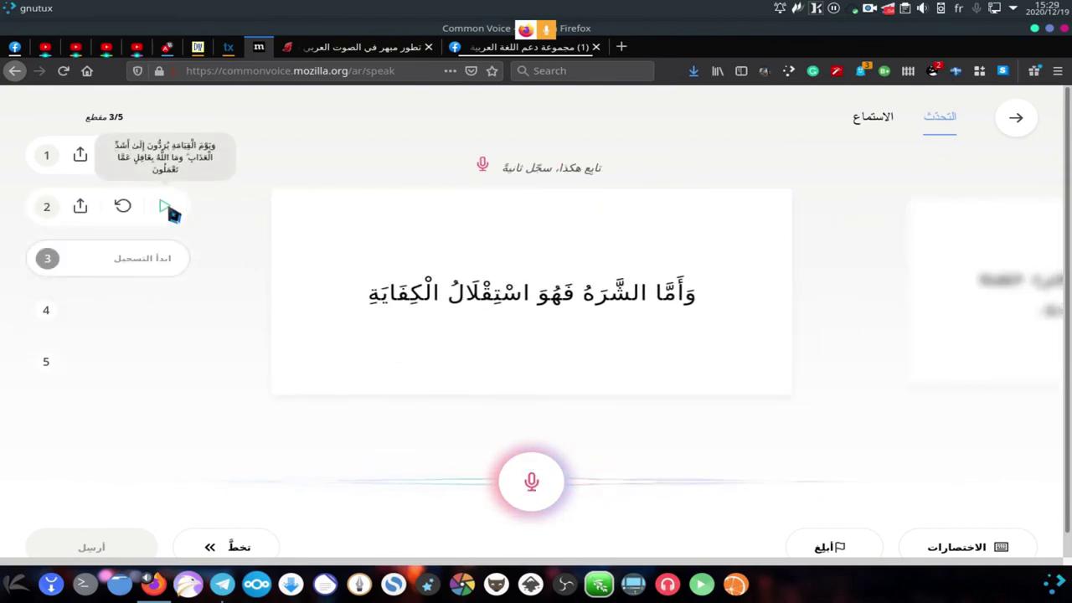
Replay recording 2, then record sentences 3 and 4
{"action": "left_click", "coordinate": [168, 210]}
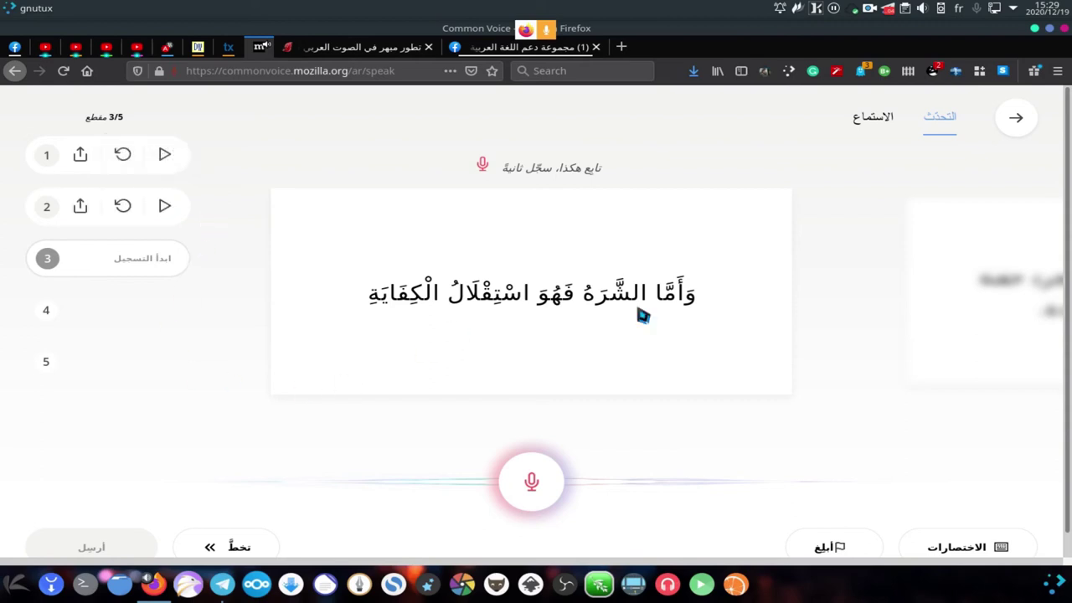
{"action": "left_click", "coordinate": [553, 490]}
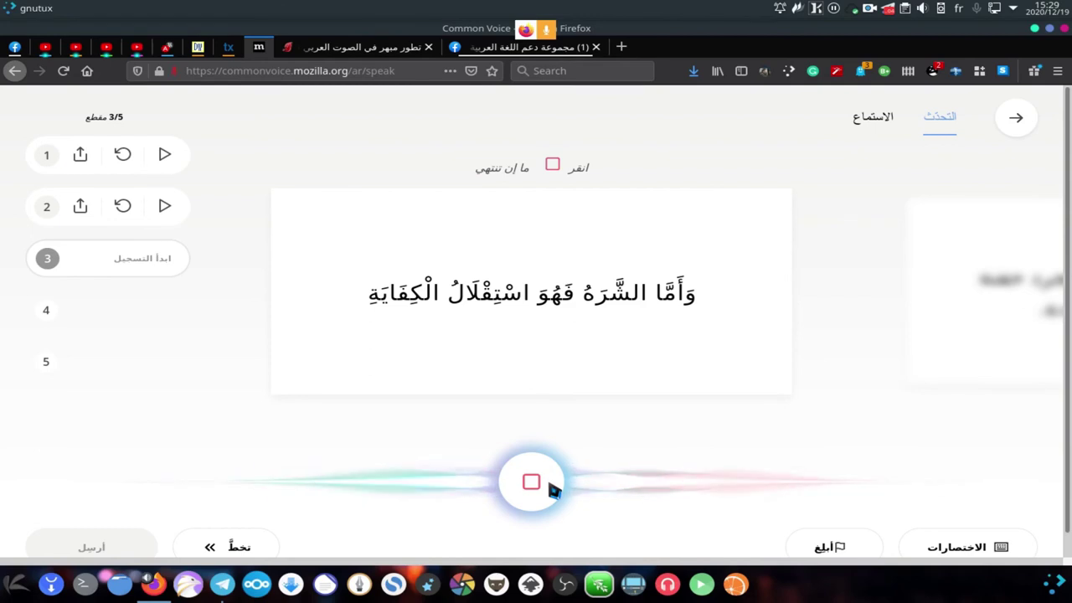
{"action": "left_click", "coordinate": [552, 490]}
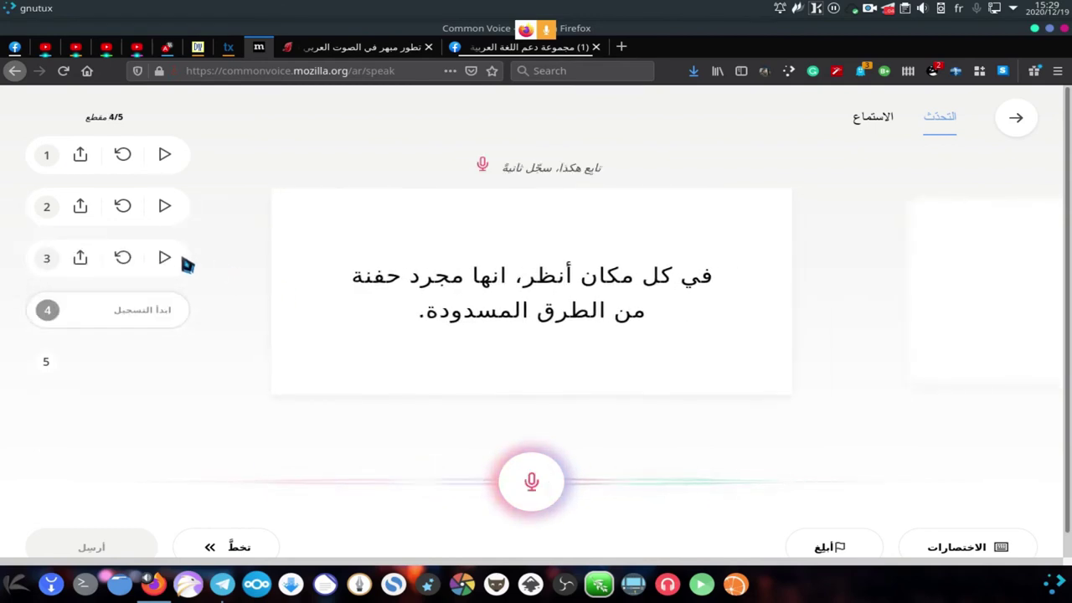
{"action": "left_click", "coordinate": [537, 488]}
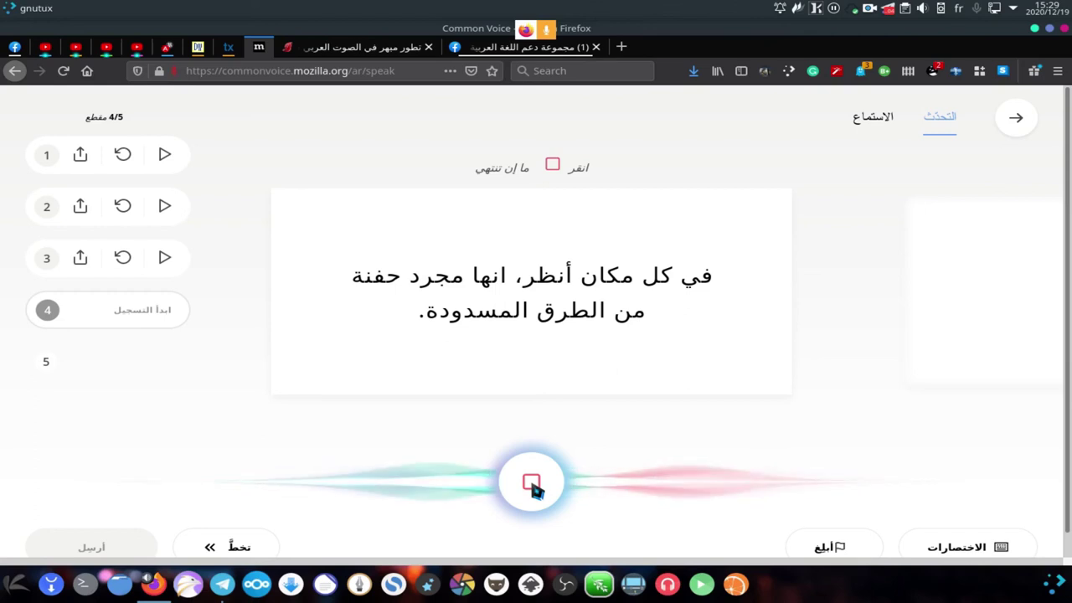
{"action": "left_click", "coordinate": [537, 488]}
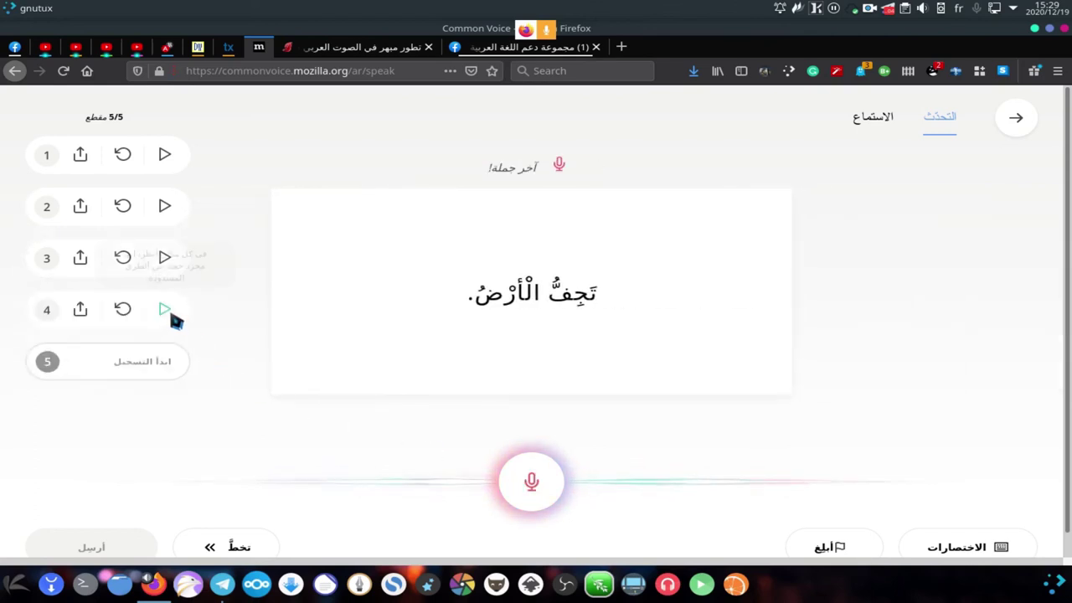
Replay recording 4, record and replay sentence 5, then submit all five with أرسل
{"action": "left_click", "coordinate": [165, 310]}
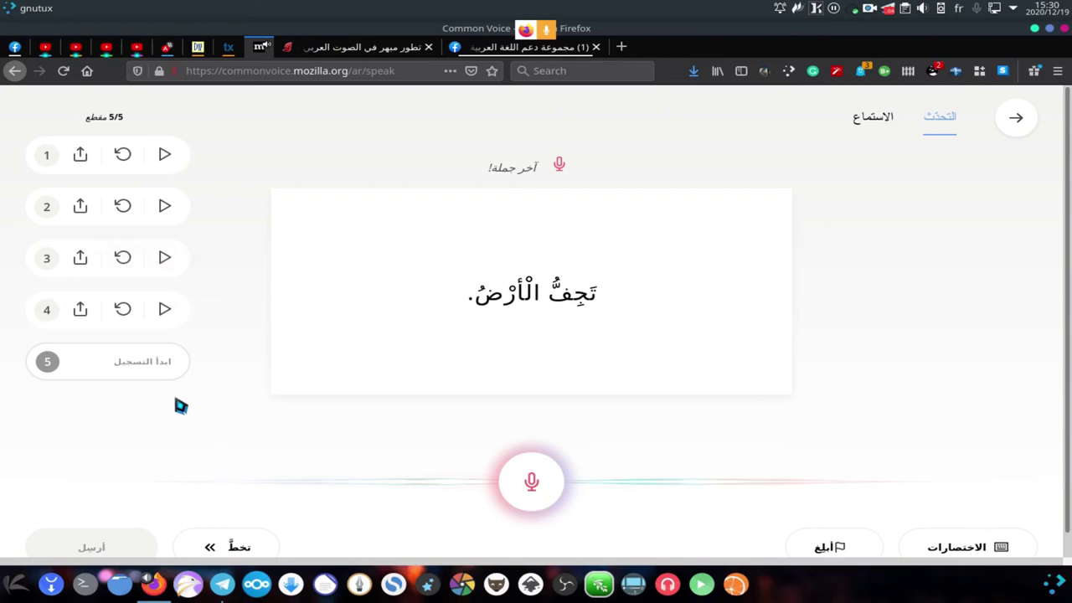
{"action": "left_click", "coordinate": [532, 486]}
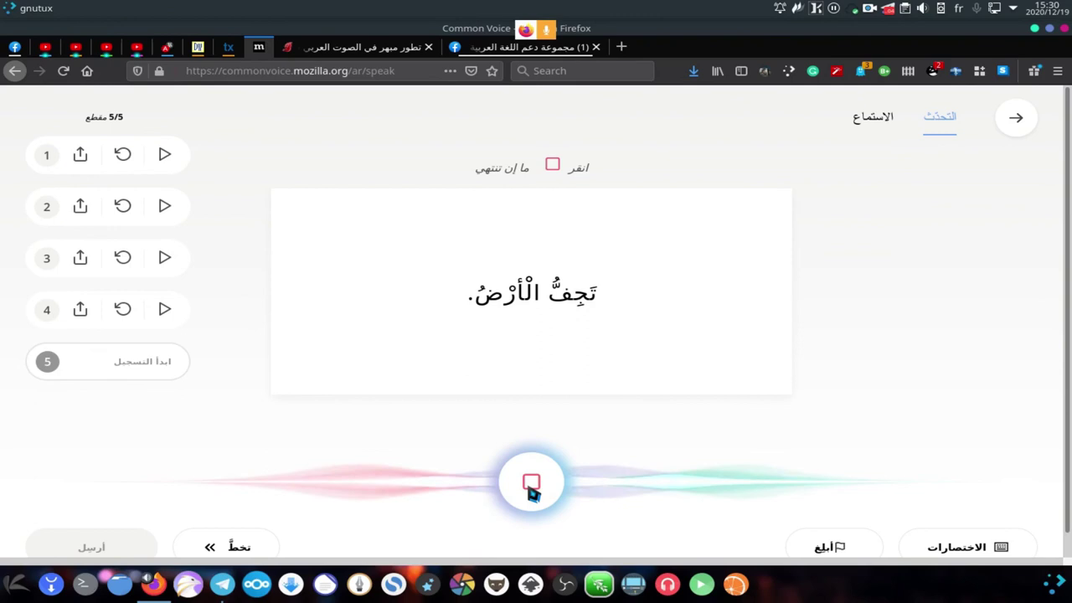
{"action": "left_click", "coordinate": [532, 486]}
{"action": "left_click", "coordinate": [166, 363]}
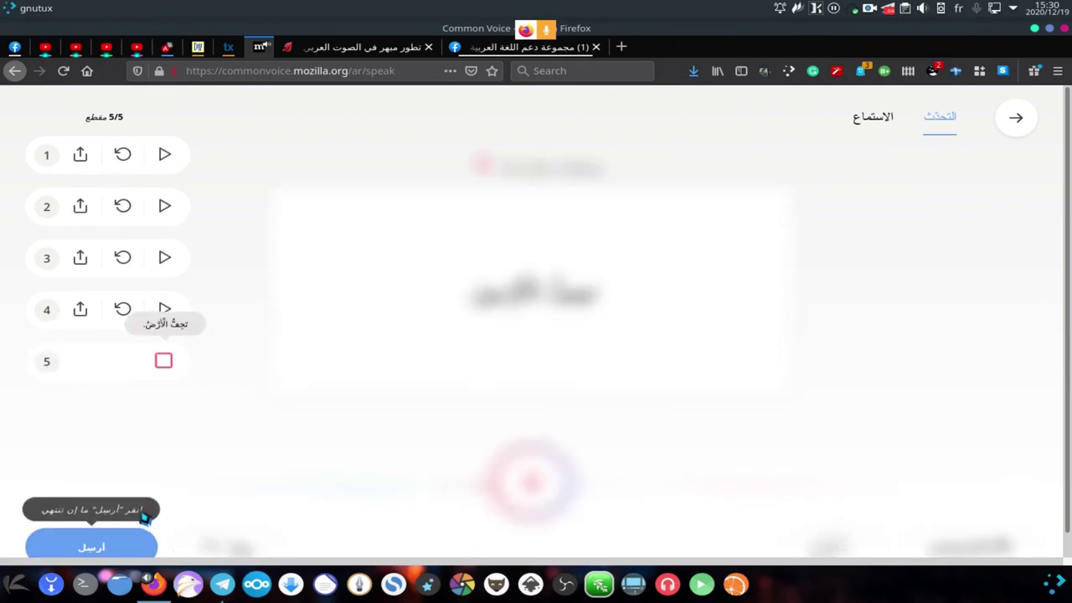
{"action": "scroll", "coordinate": [251, 410], "scroll_direction": "down", "scroll_amount": 1}
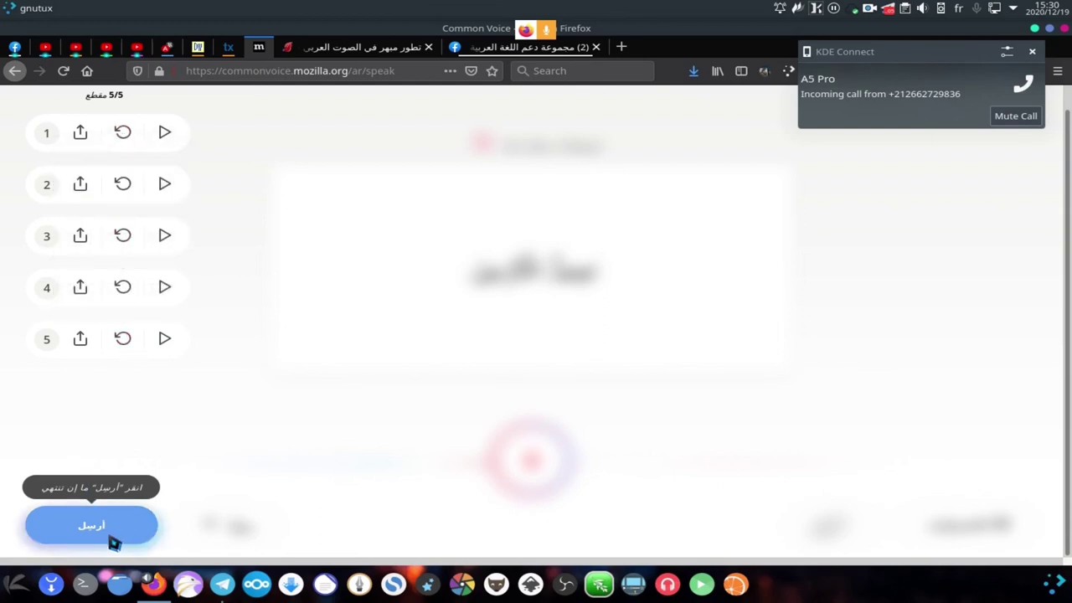
{"action": "left_click", "coordinate": [113, 543]}
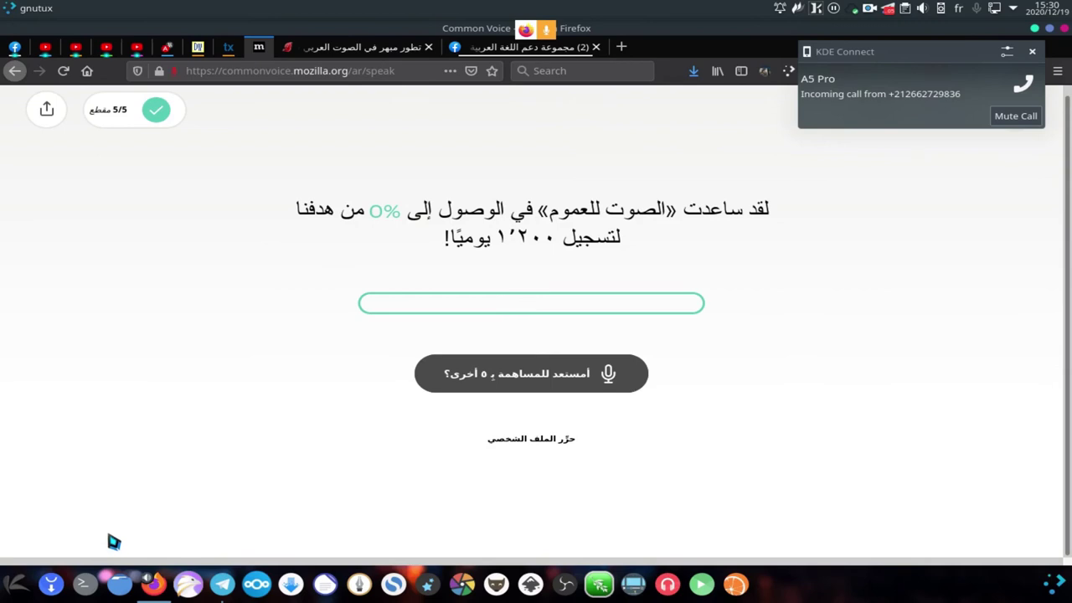